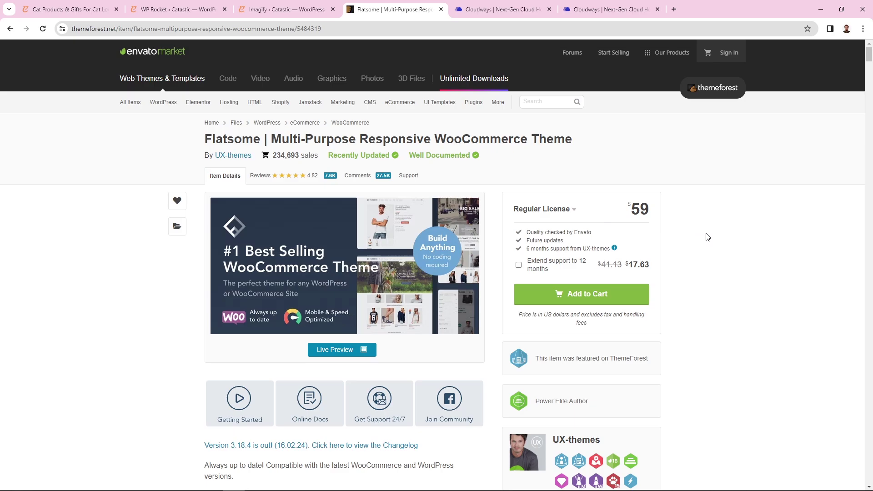
Scroll the ThemeForest Flatsome theme page to show its $59 Regular License and 234,693 sales
scroll(438, 267, down, 2)
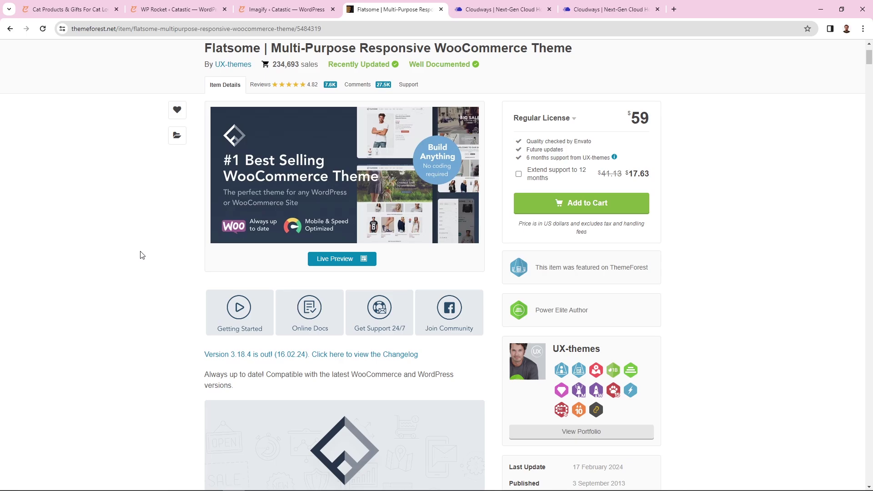
Return to the Cloudways Vertical Scaling page showing the 4 GB size at $46.00 monthly
click(494, 13)
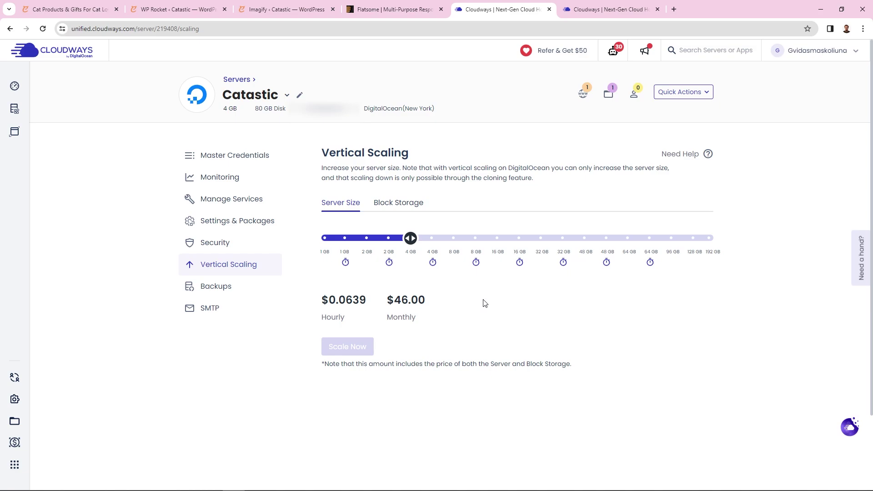
mouse_move(326, 259)
Return to the WP Rocket Dashboard and scroll through its status overview
click(162, 15)
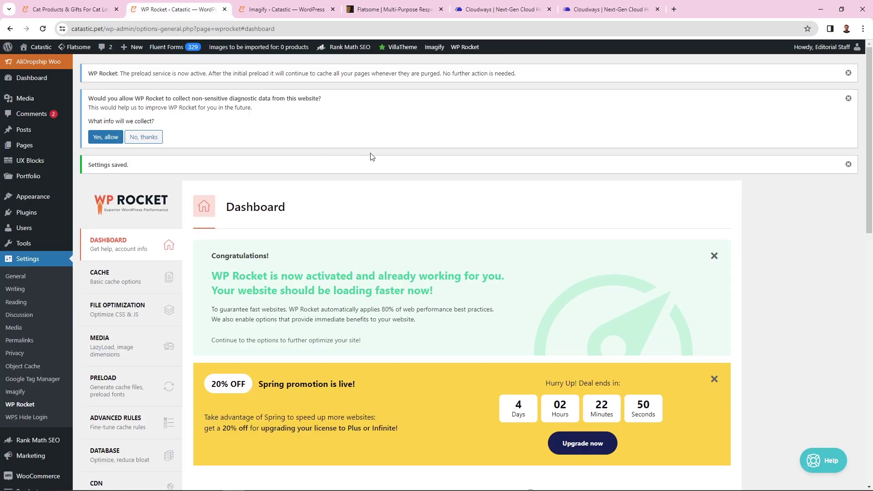
scroll(408, 181, down, 2)
scroll(437, 167, down, 1)
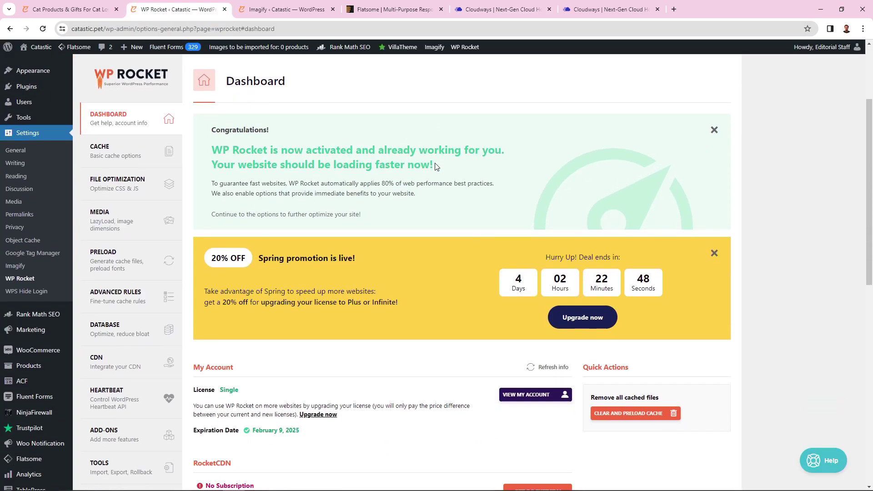
scroll(436, 166, up, 1)
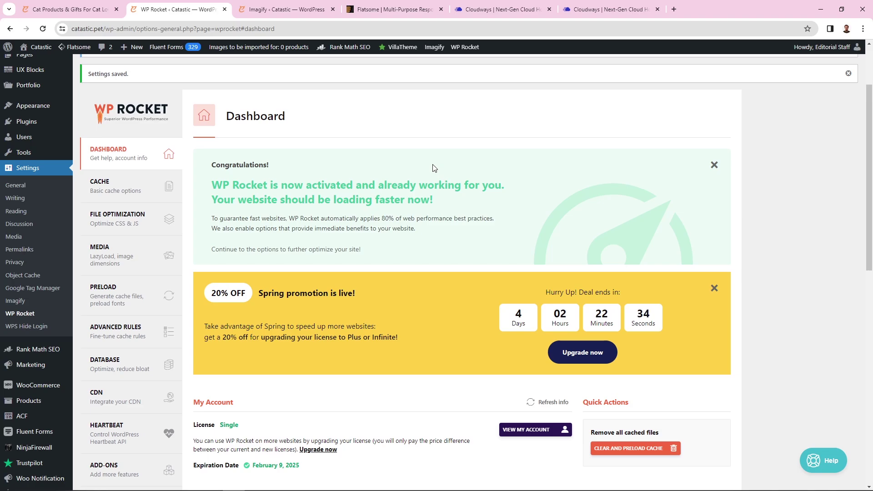
scroll(402, 164, down, 6)
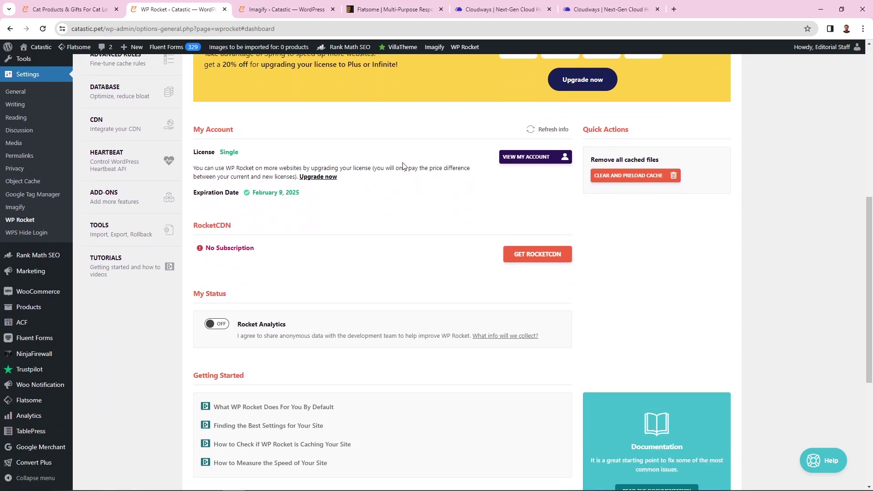
scroll(384, 173, down, 5)
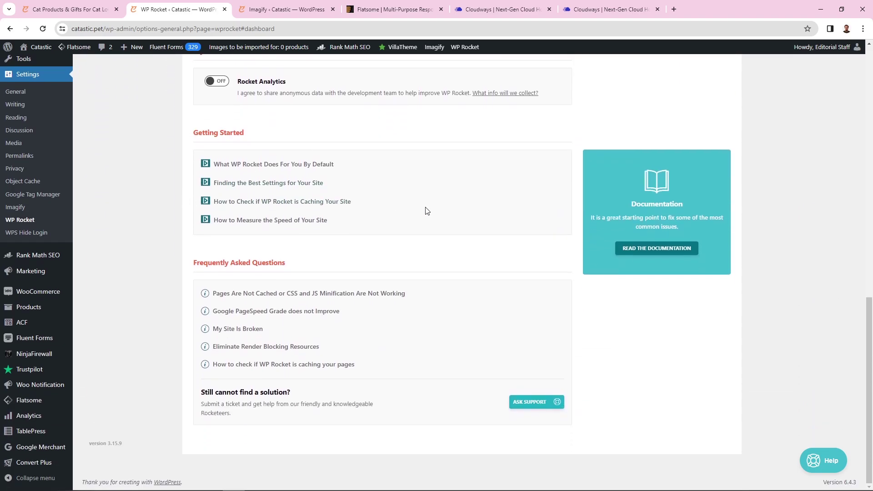
scroll(391, 200, up, 12)
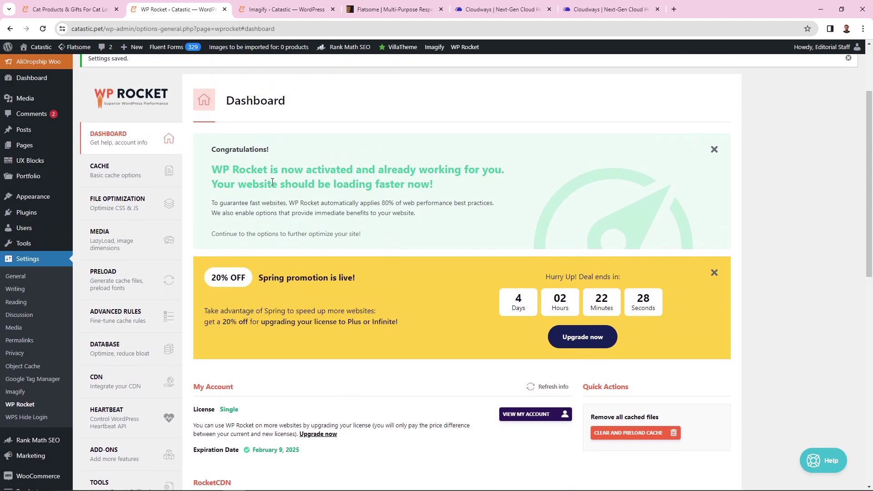
Review the Cache settings, then bring up File Optimization with CSS and JavaScript minification enabled
click(122, 172)
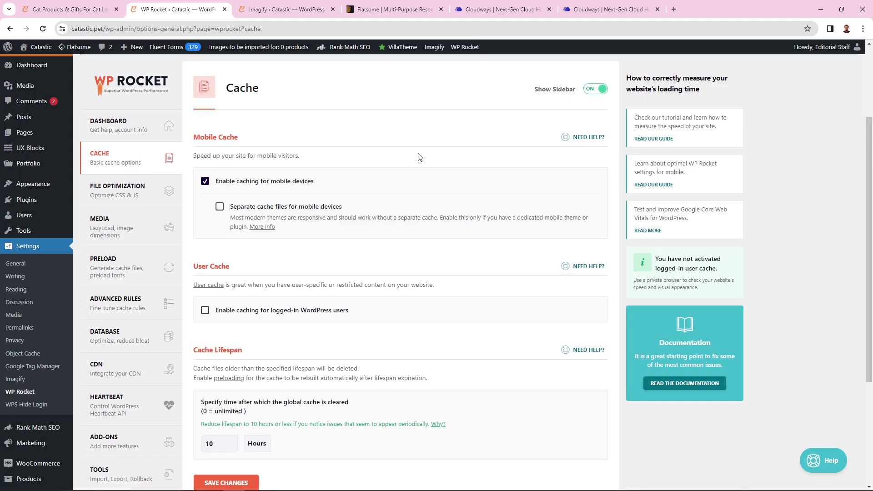
scroll(418, 157, down, 1)
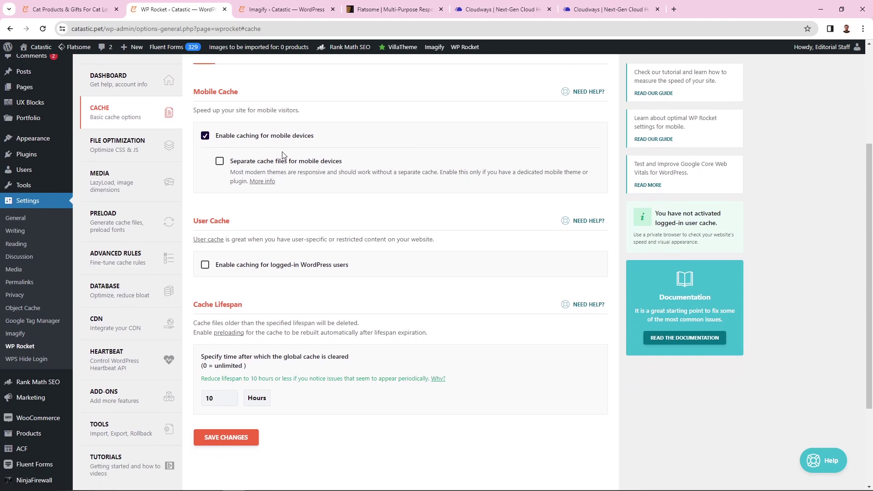
scroll(431, 182, down, 2)
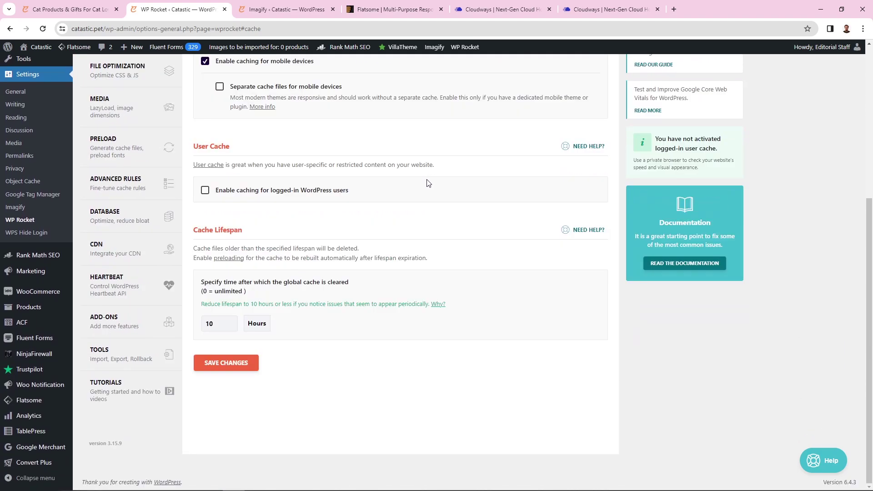
scroll(427, 183, up, 2)
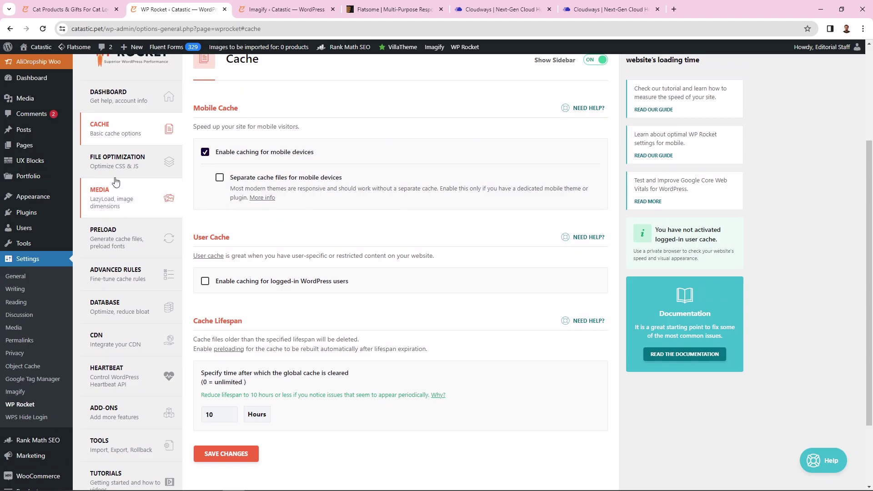
click(136, 165)
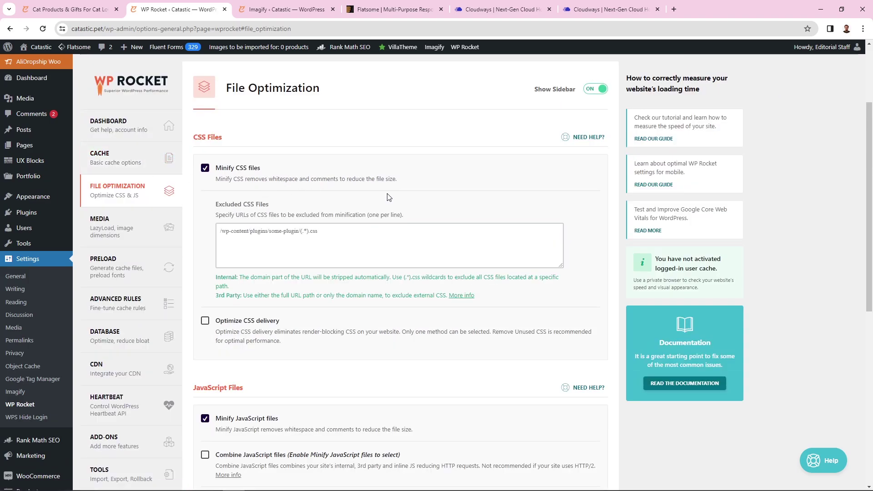
scroll(417, 194, down, 2)
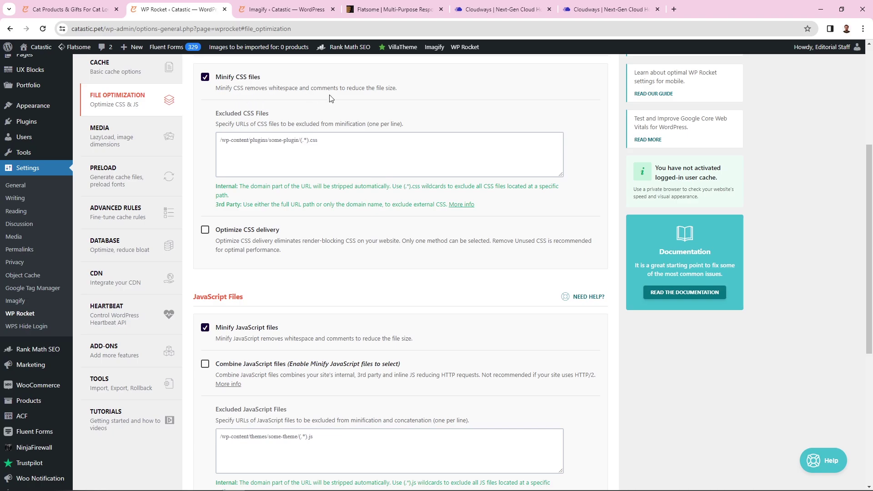
scroll(444, 206, down, 2)
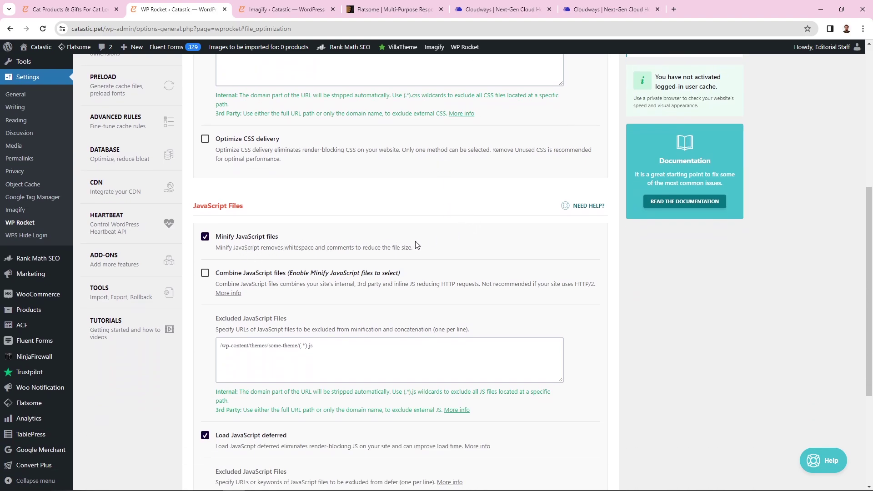
scroll(416, 244, down, 4)
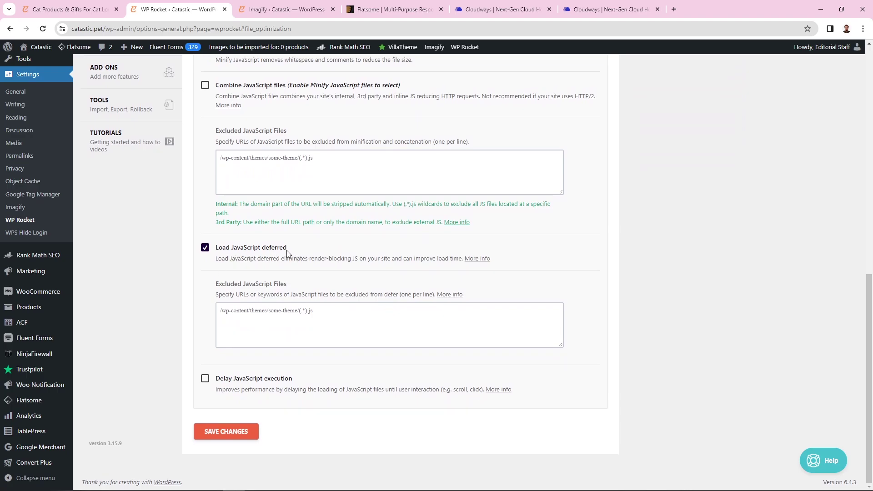
drag(216, 258, 287, 258)
click(315, 255)
scroll(329, 255, up, 5)
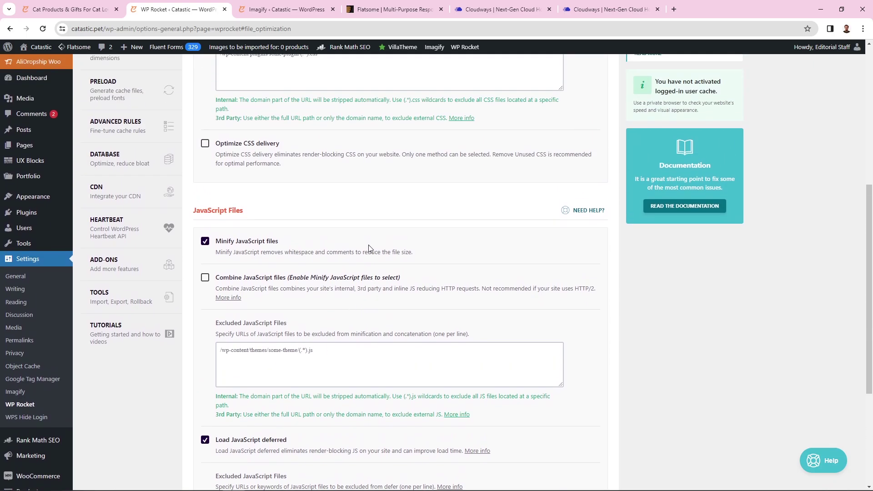
scroll(405, 246, up, 3)
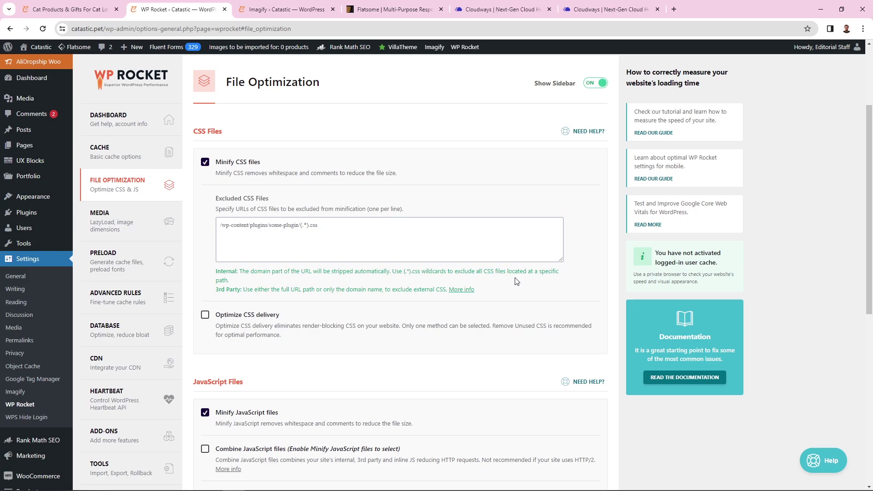
scroll(597, 234, down, 2)
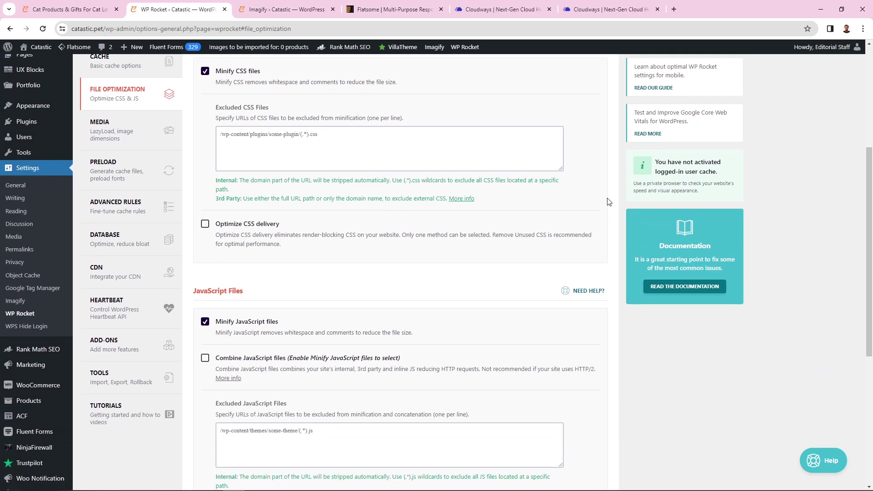
scroll(474, 269, down, 6)
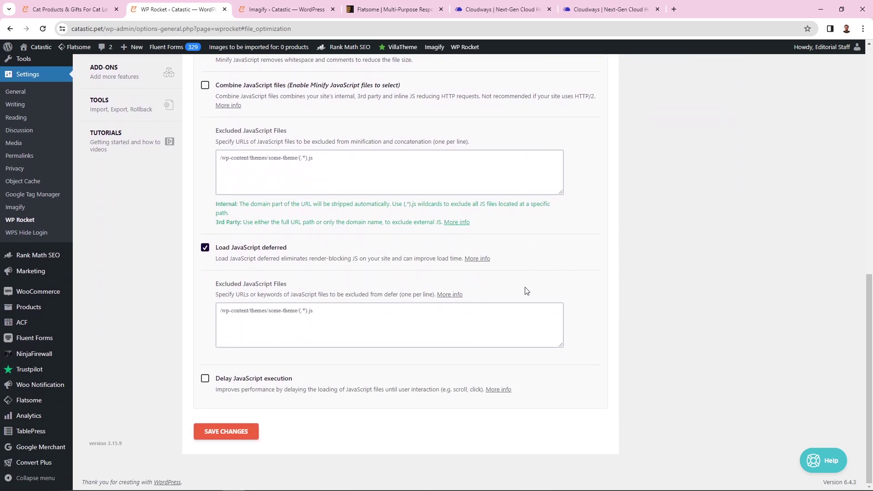
scroll(548, 276, up, 6)
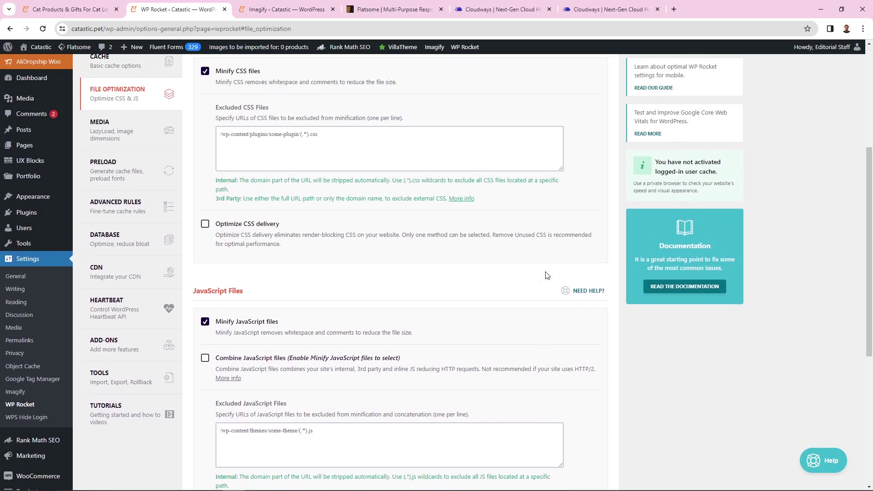
Review the Media settings for LazyLoad and image options
click(125, 131)
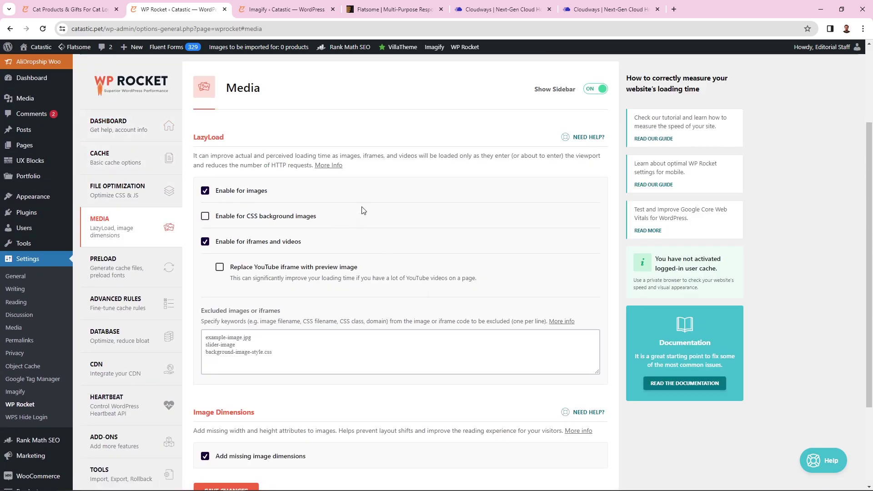
scroll(399, 218, down, 2)
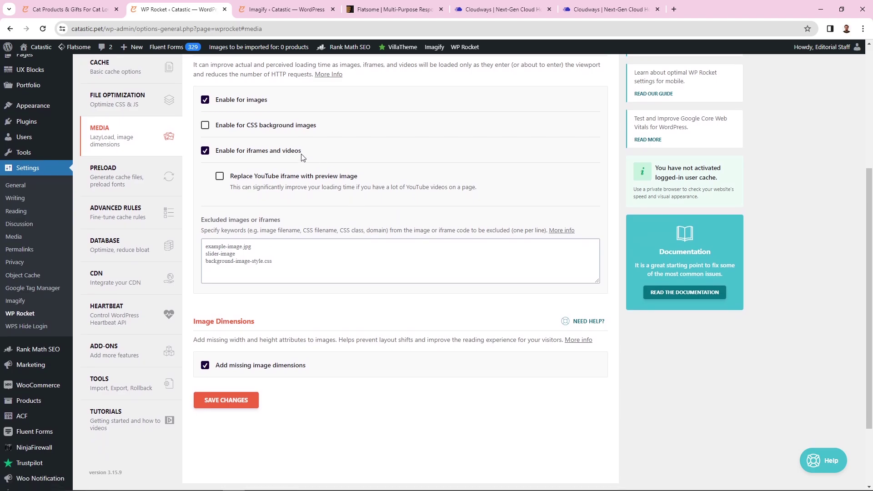
scroll(394, 233, down, 2)
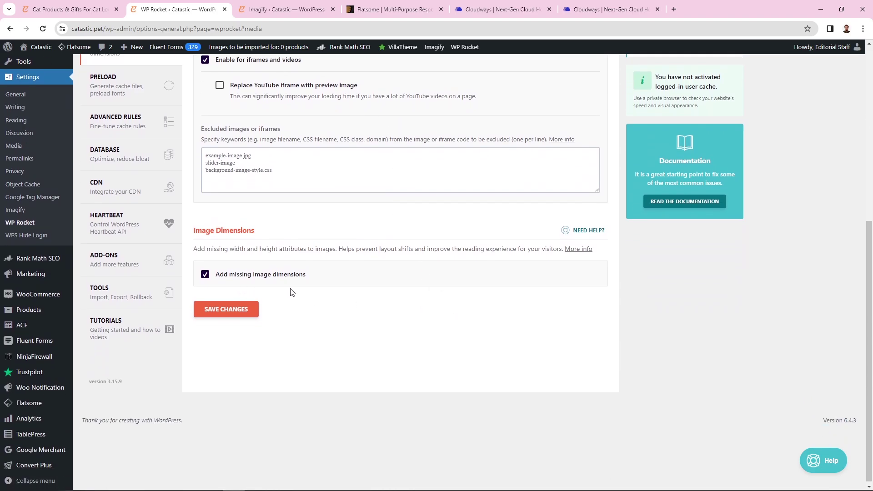
scroll(291, 288, up, 1)
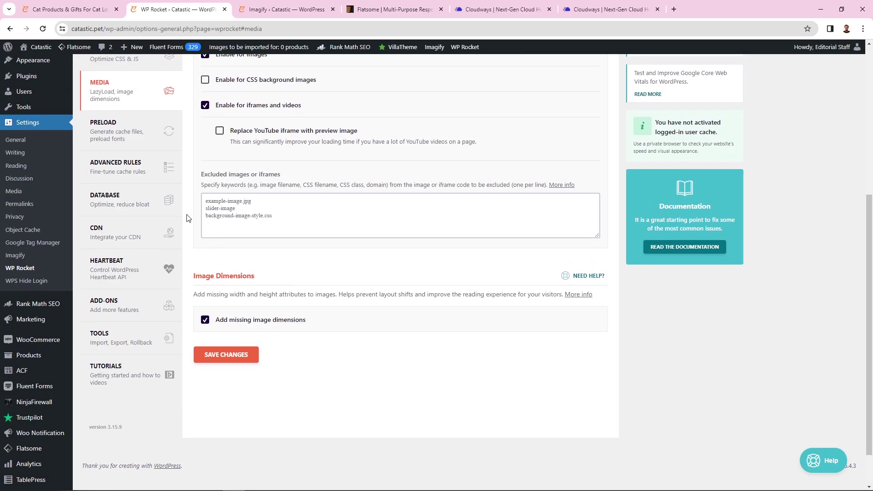
Review the Preload settings, including the fonts-to-preload list
click(128, 132)
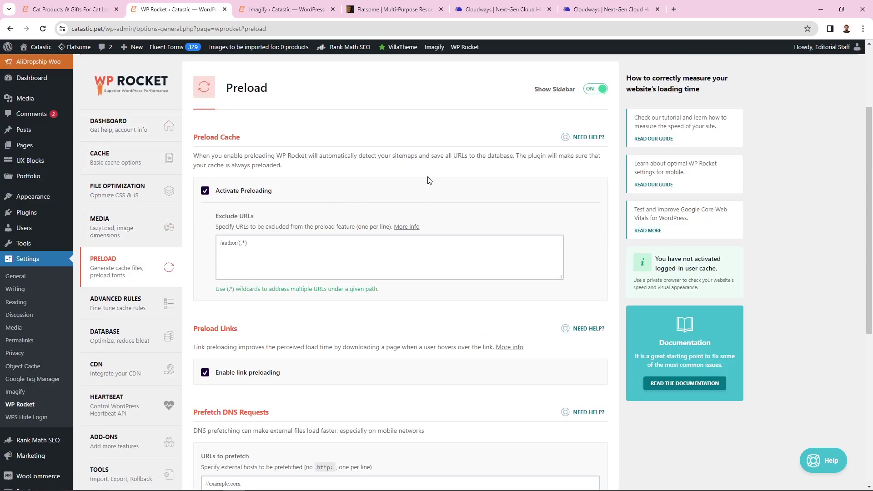
scroll(429, 175, down, 2)
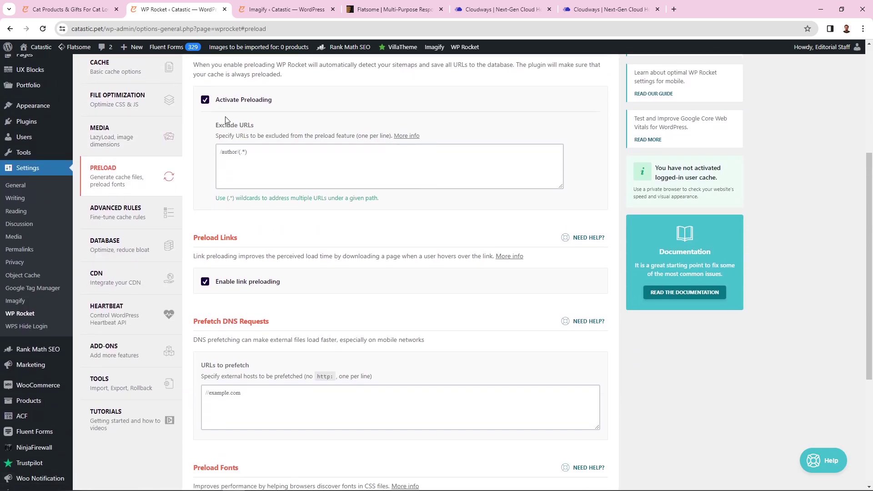
scroll(347, 132, down, 2)
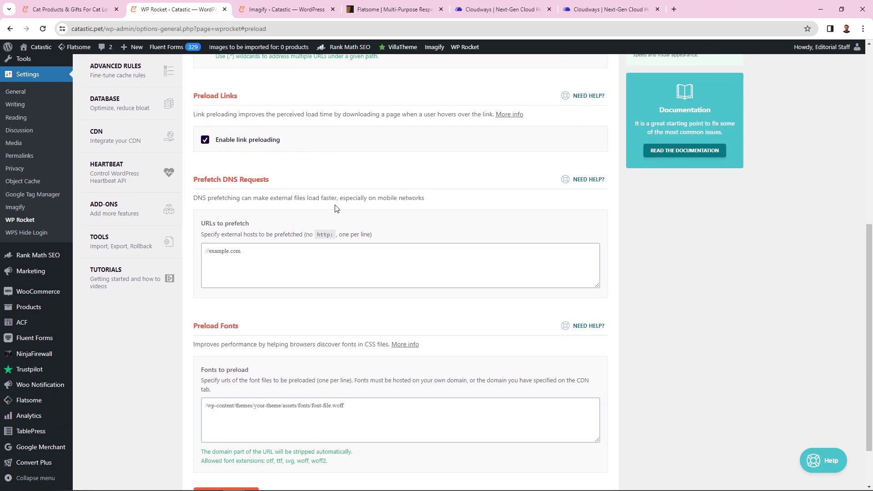
scroll(336, 209, down, 2)
click(402, 351)
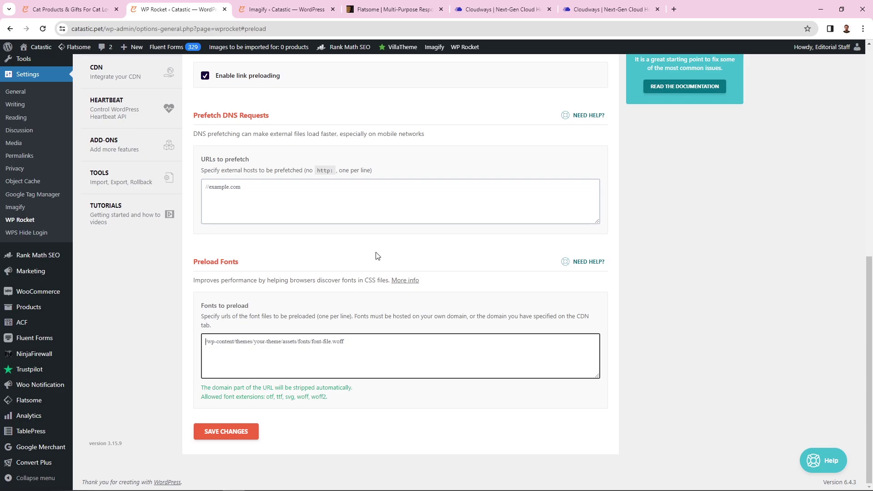
scroll(375, 254, up, 3)
scroll(374, 254, up, 3)
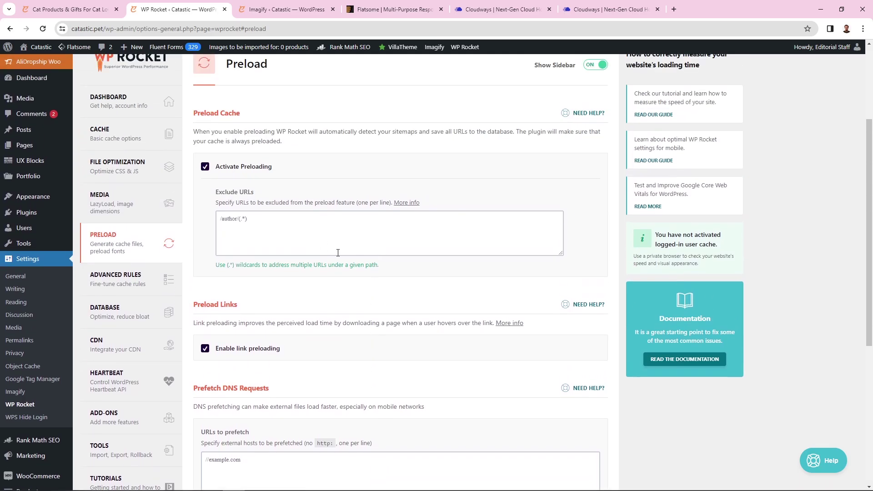
scroll(364, 286, down, 1)
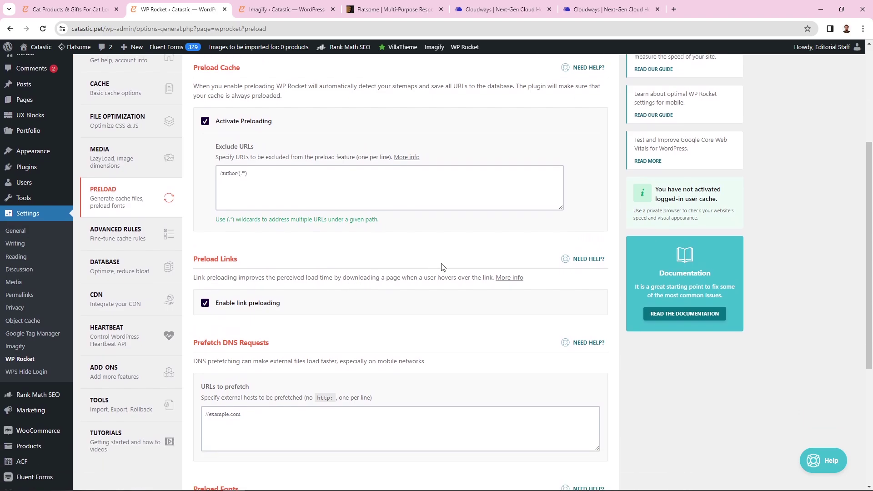
Review Advanced Rules, with Never Cache Cookies empty and default cache-rule placeholders
click(116, 230)
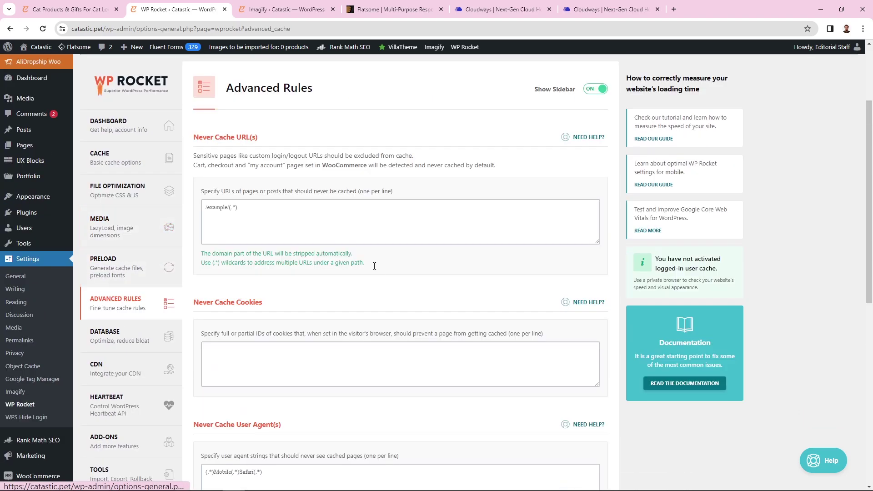
scroll(378, 269, down, 3)
scroll(376, 269, down, 5)
scroll(367, 266, up, 6)
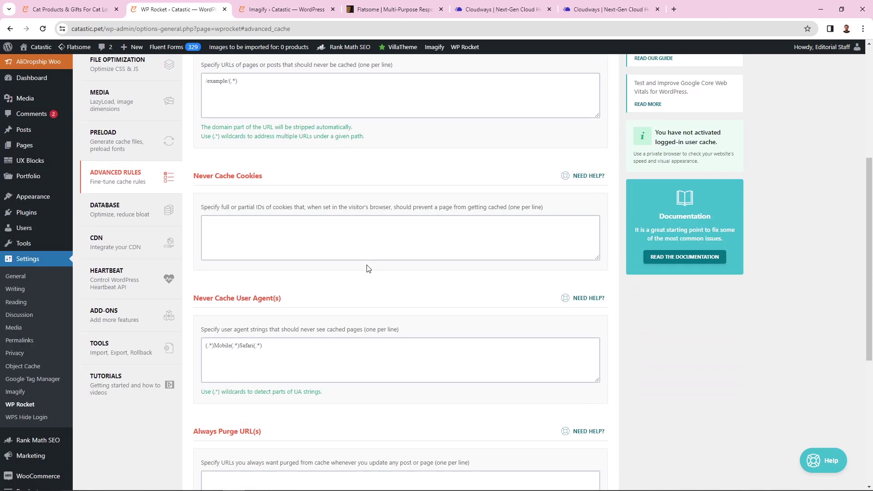
Save the Database cleanup choices and optimize, cutting transients to 81
click(127, 210)
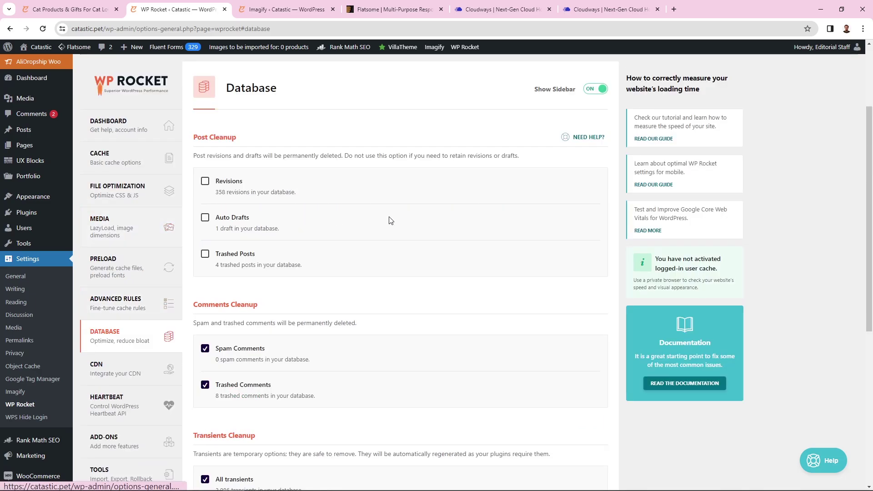
scroll(439, 223, down, 6)
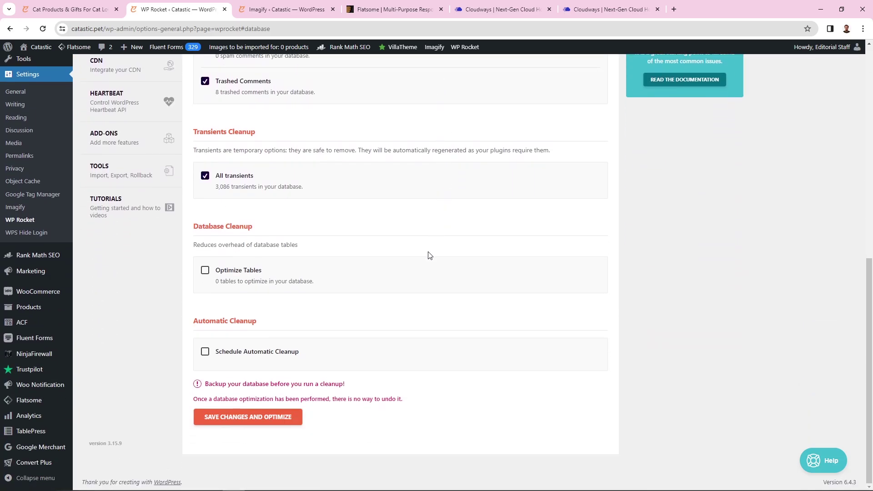
click(293, 416)
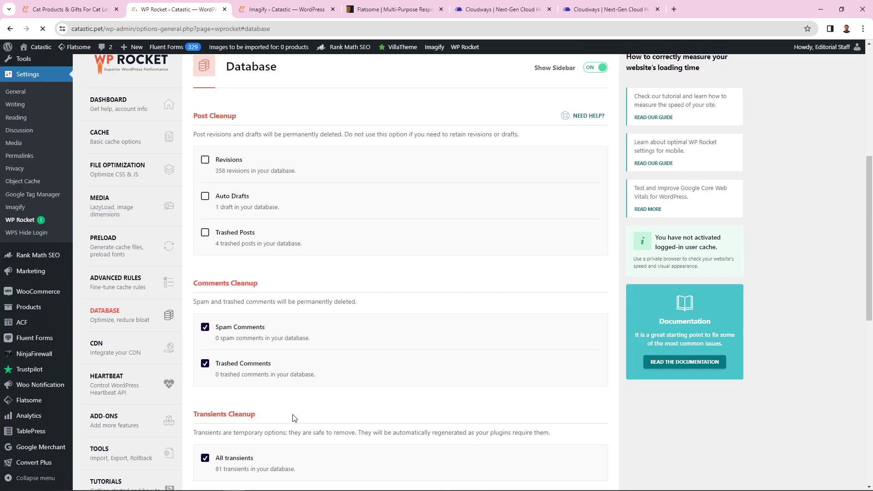
View the CDN settings and its statistics showing 778.07 MB bandwidth served
scroll(132, 364, down, 3)
click(128, 366)
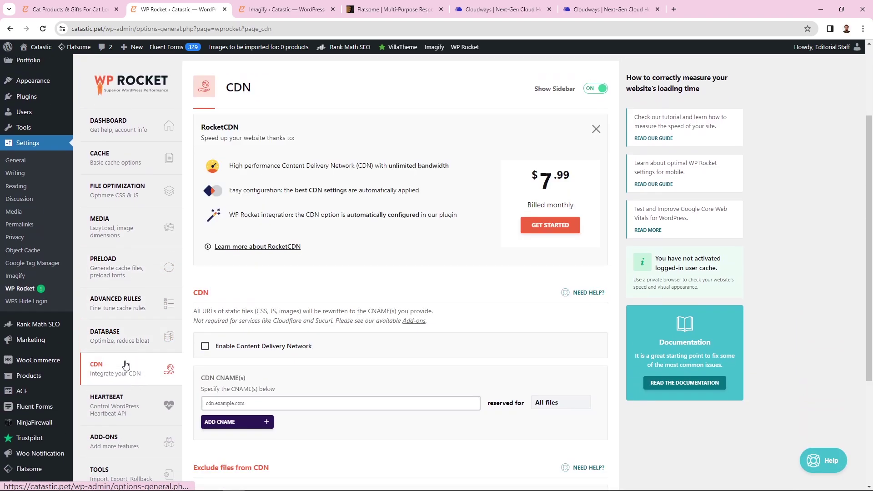
scroll(388, 308, down, 2)
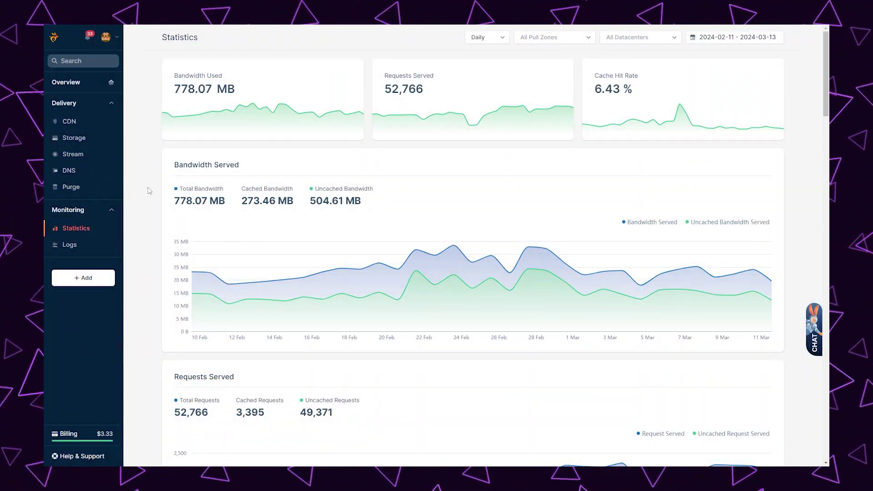
scroll(150, 190, down, 3)
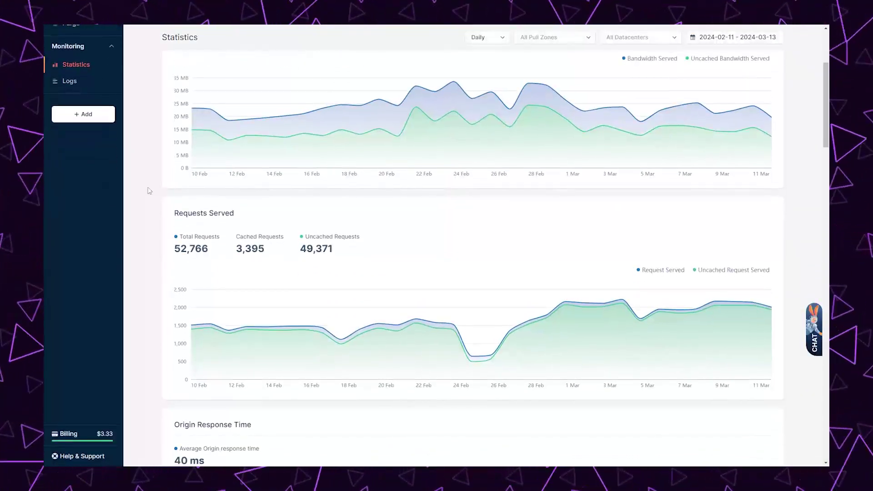
scroll(149, 190, down, 6)
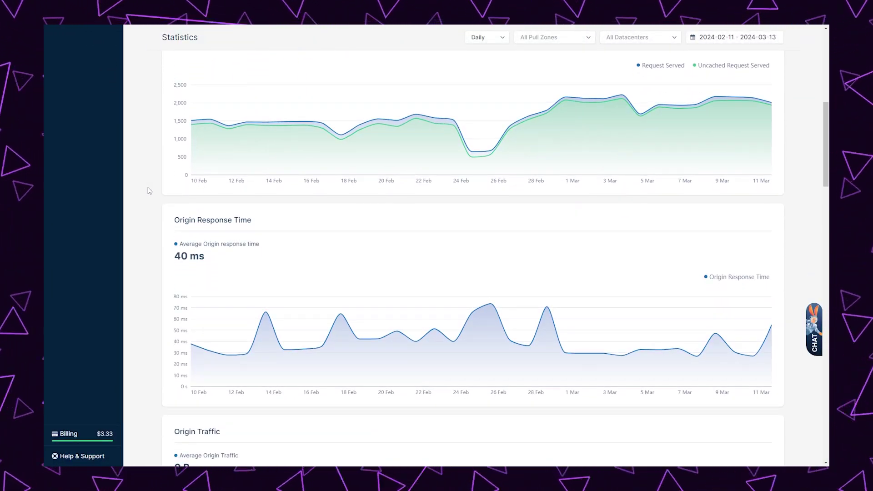
scroll(150, 191, down, 7)
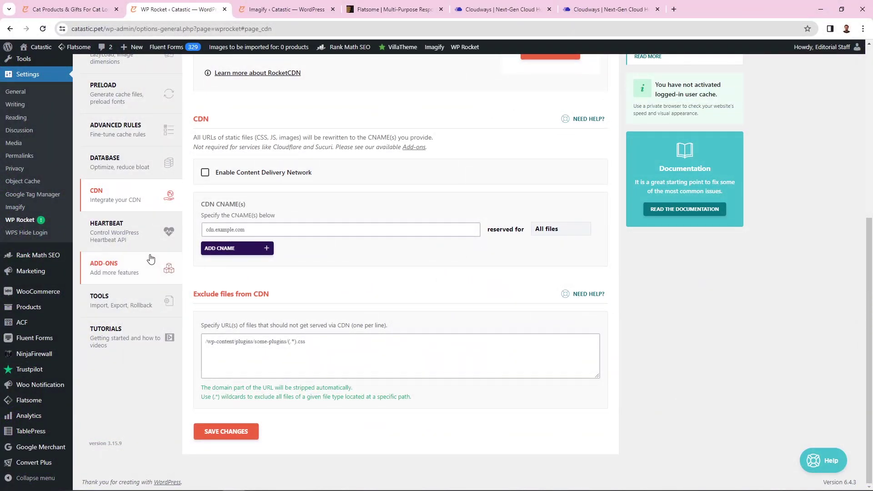
Check Heartbeat, then Add-ons: Varnish auto-purge active for Cloudways; WebP, Cloudflare and Sucuri off
click(137, 240)
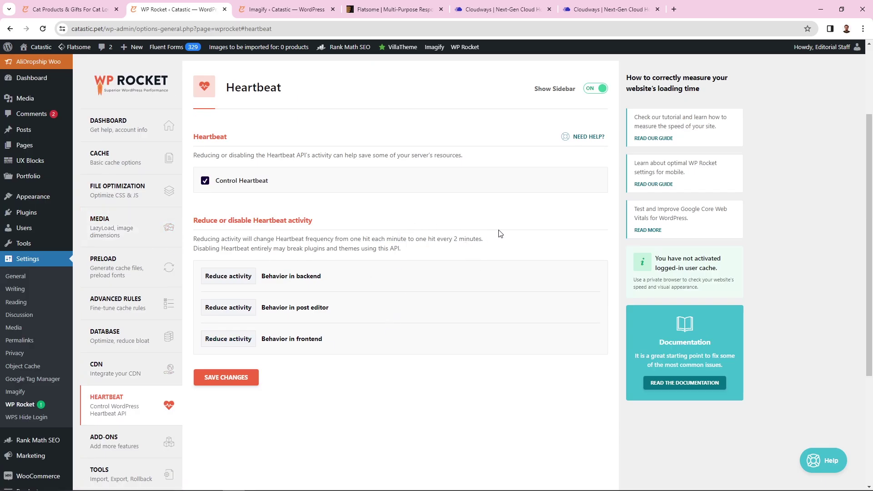
scroll(411, 238, down, 4)
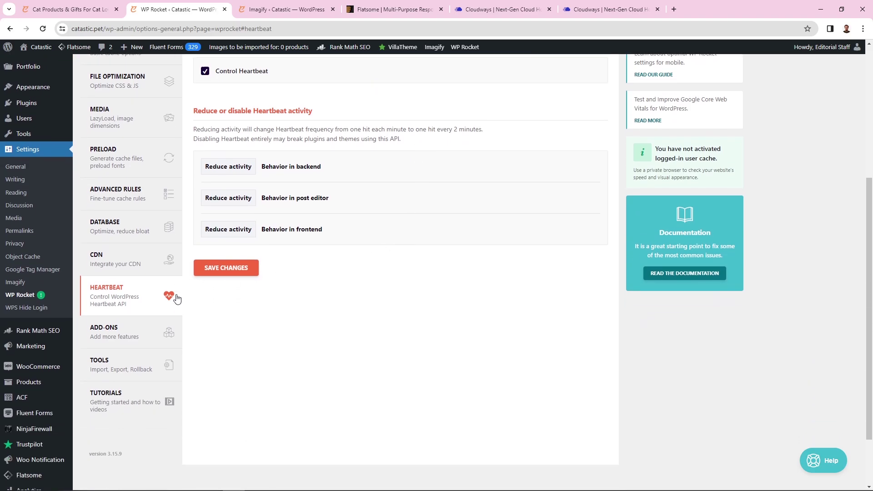
click(133, 264)
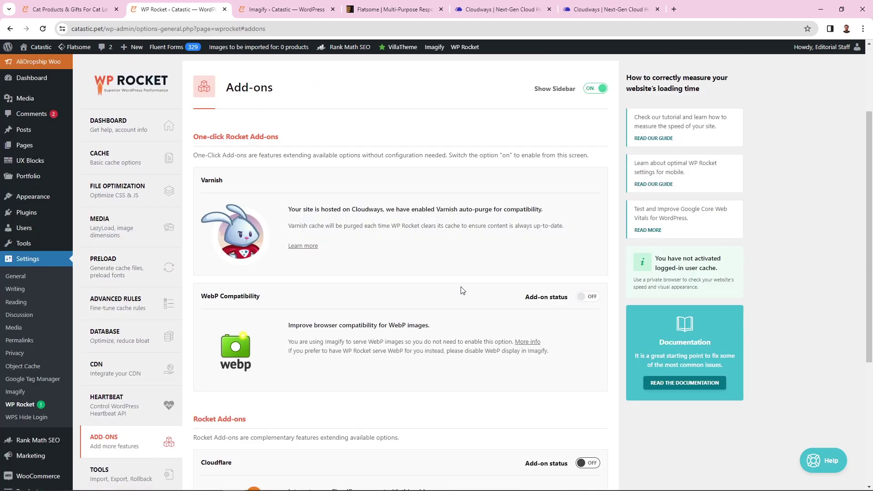
scroll(460, 290, down, 4)
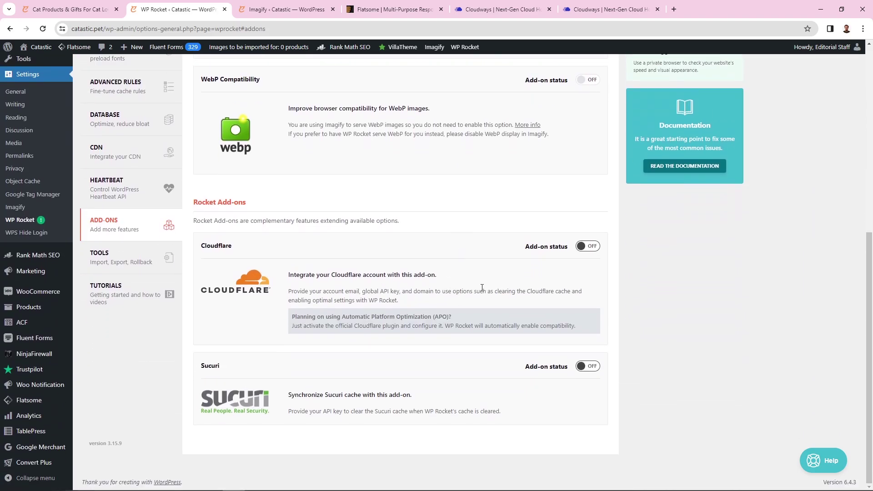
scroll(495, 279, up, 5)
scroll(377, 301, up, 2)
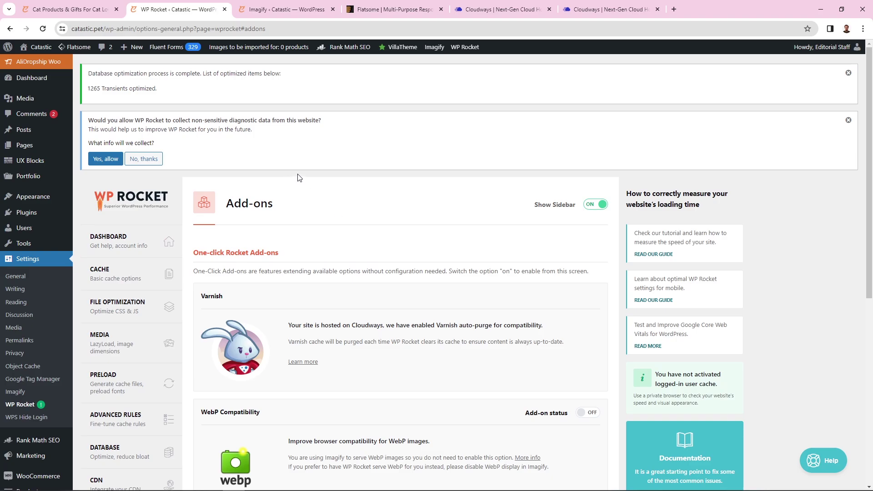
Close the WP Rocket tab and scroll down through the Imagify settings
click(224, 9)
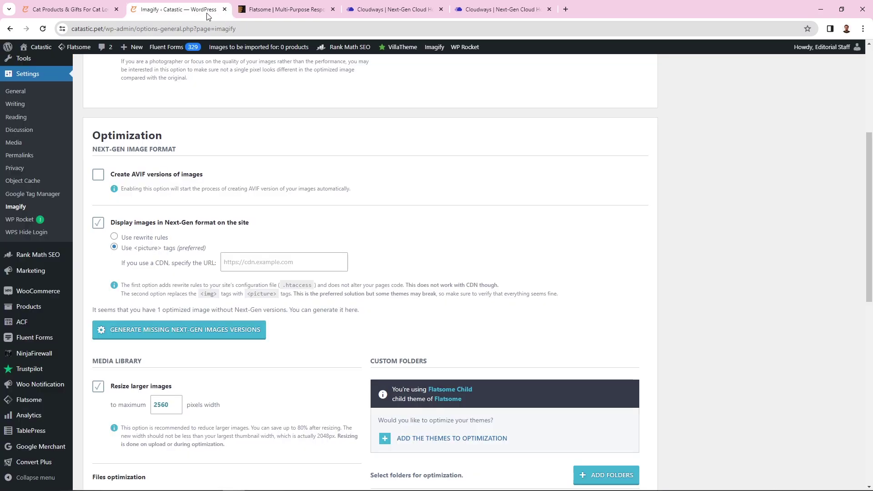
scroll(281, 121, up, 5)
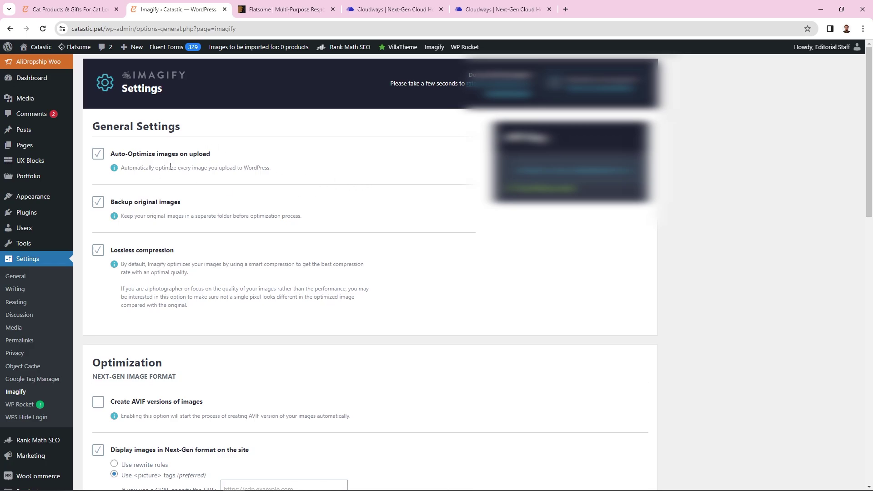
scroll(321, 187, down, 1)
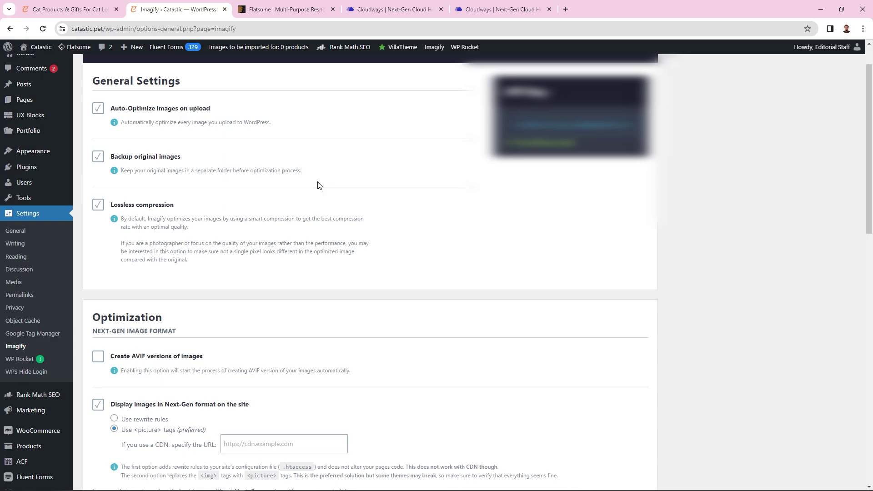
scroll(319, 185, down, 1)
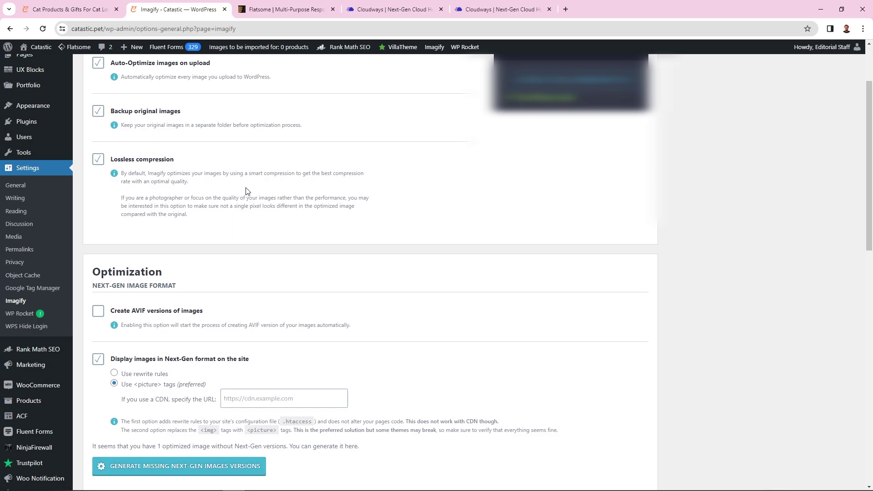
scroll(246, 191, down, 4)
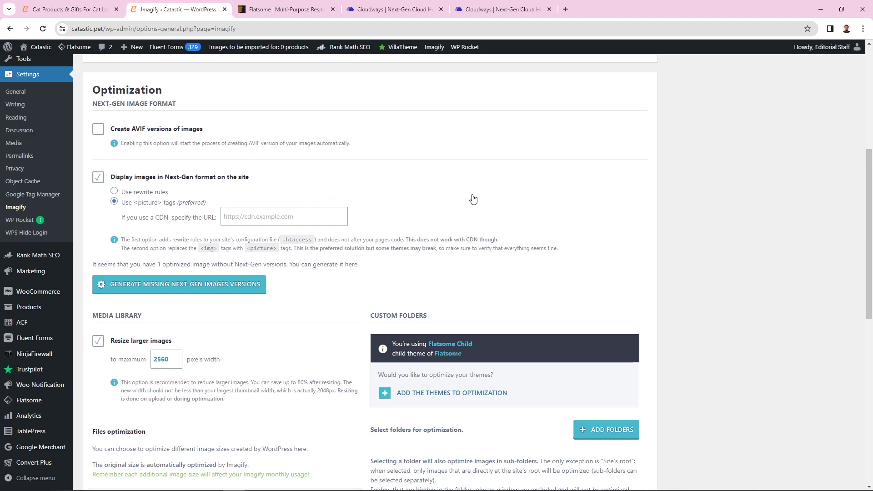
scroll(378, 197, down, 3)
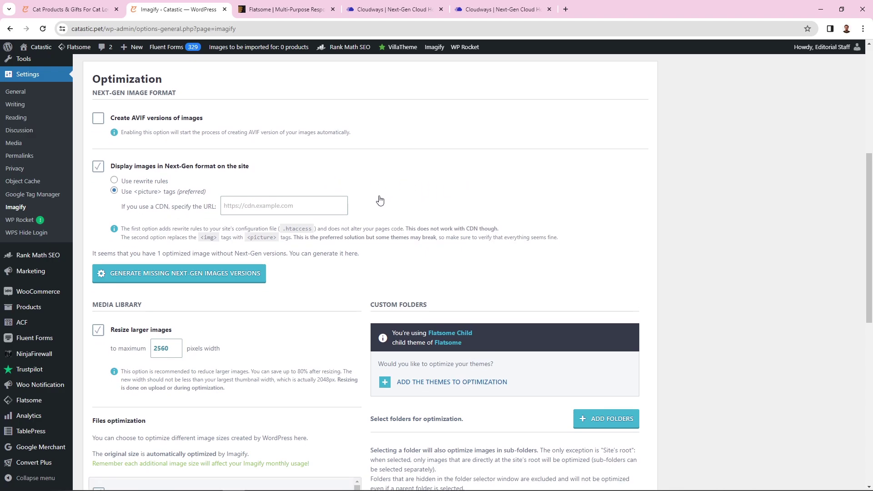
scroll(349, 189, down, 6)
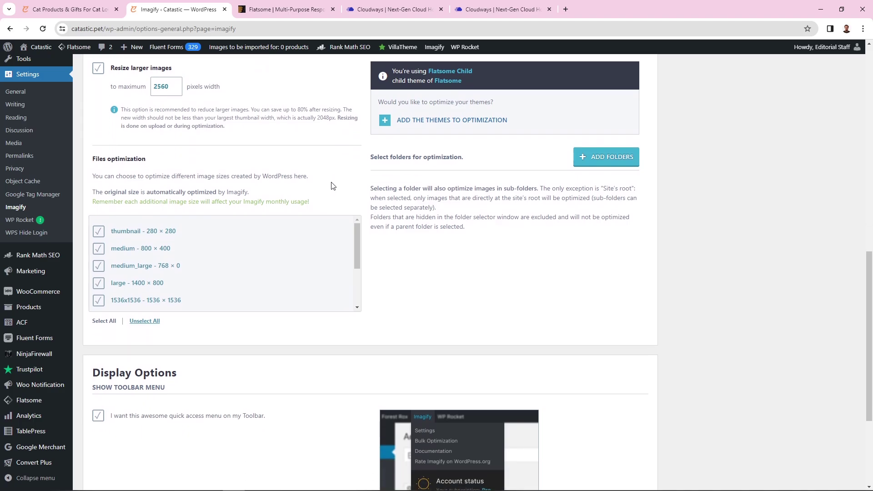
Scroll back to the top of Imagify's settings and close it, returning to ThemeForest
scroll(343, 187, up, 5)
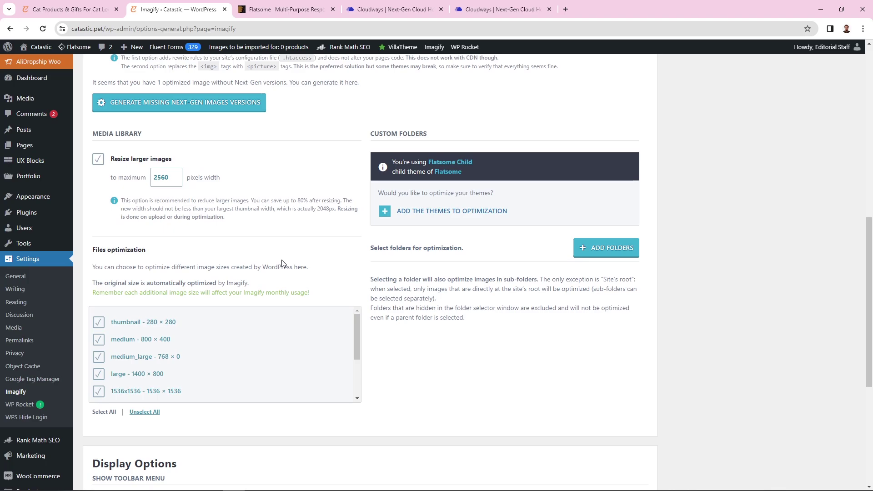
scroll(281, 263, down, 6)
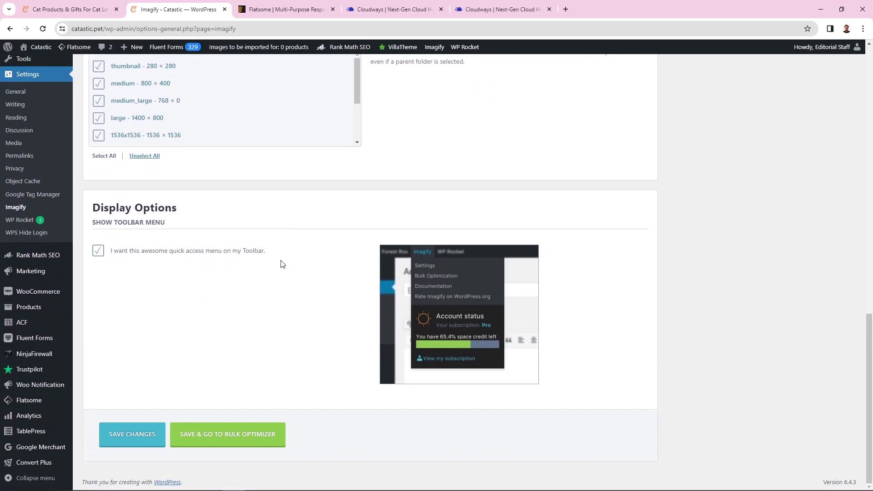
scroll(282, 264, up, 10)
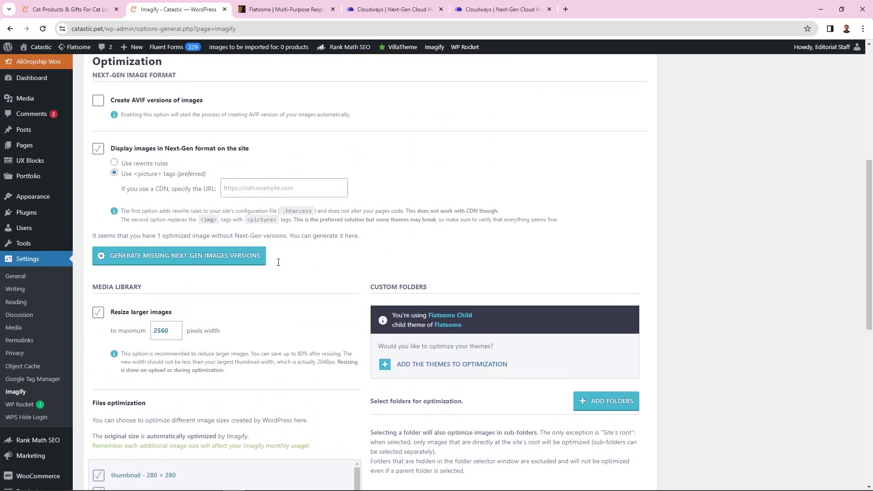
scroll(278, 262, up, 4)
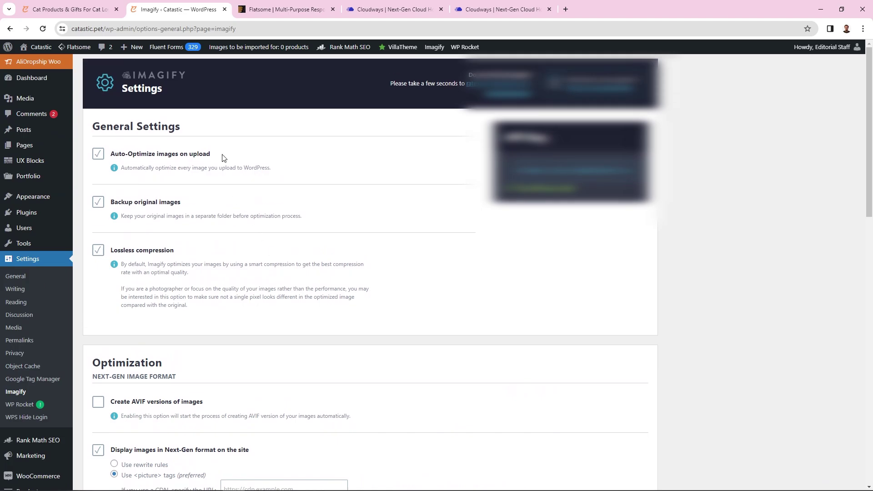
click(224, 9)
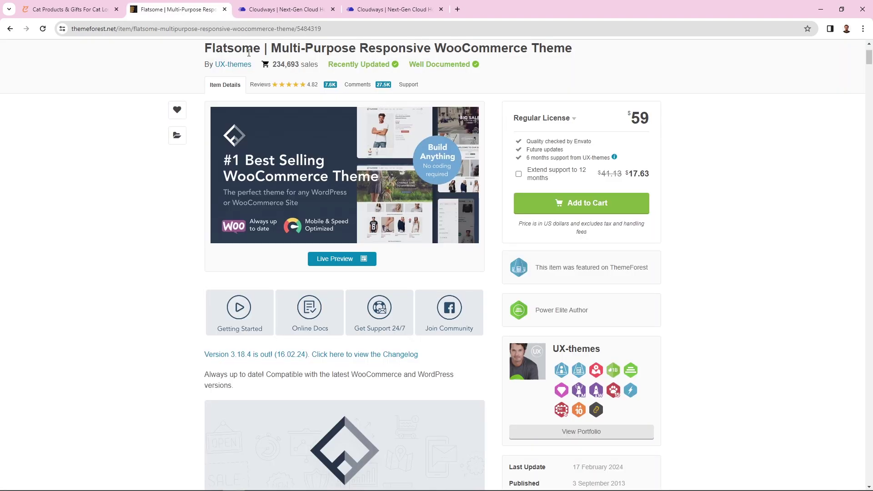
Show the Cloudflare Enterprise Domains page listing catastic.pet as Active with 56.967 GB bandwidth
click(366, 10)
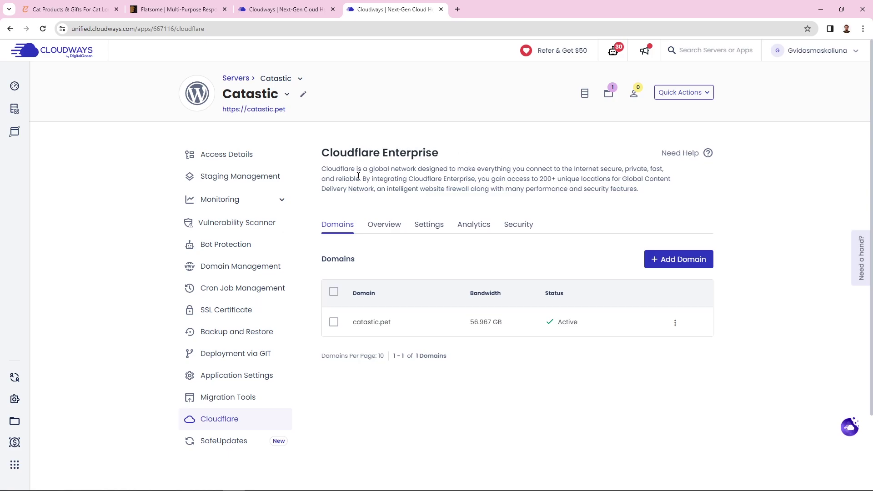
Review Cloudflare settings: Early Hints, Mobile Optimization and Minification on, Image Optimization off
click(432, 228)
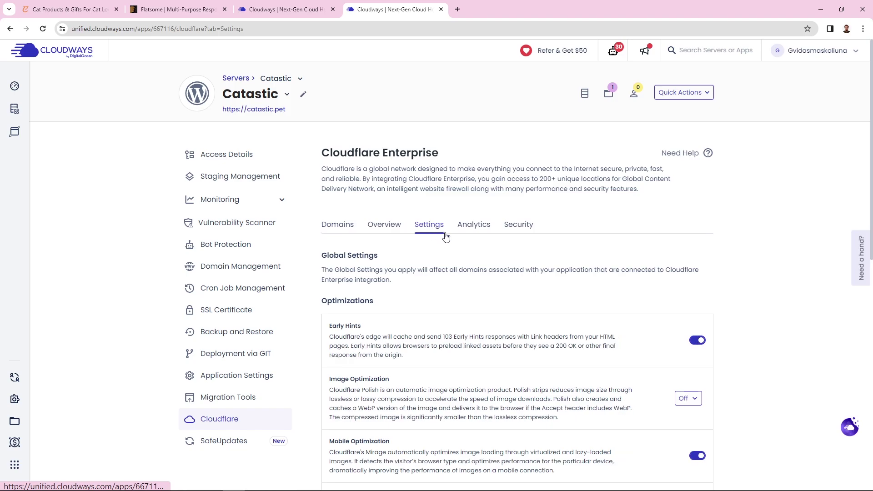
scroll(507, 247, down, 3)
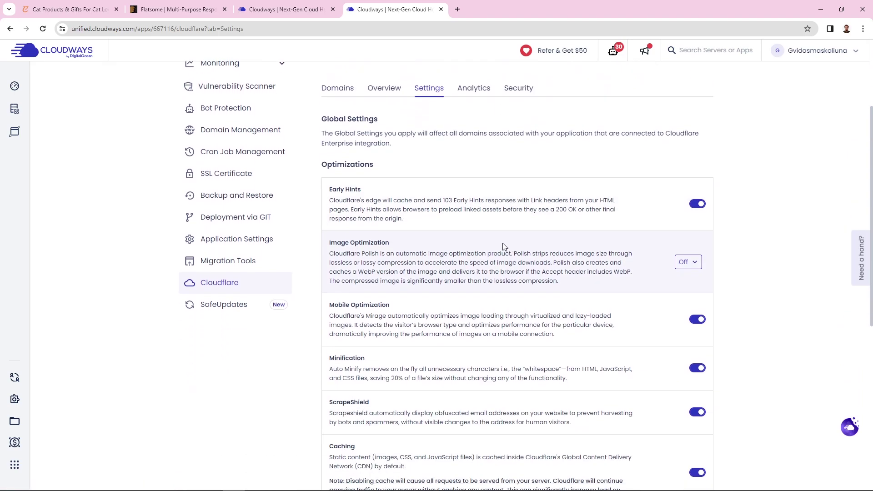
scroll(434, 177, down, 2)
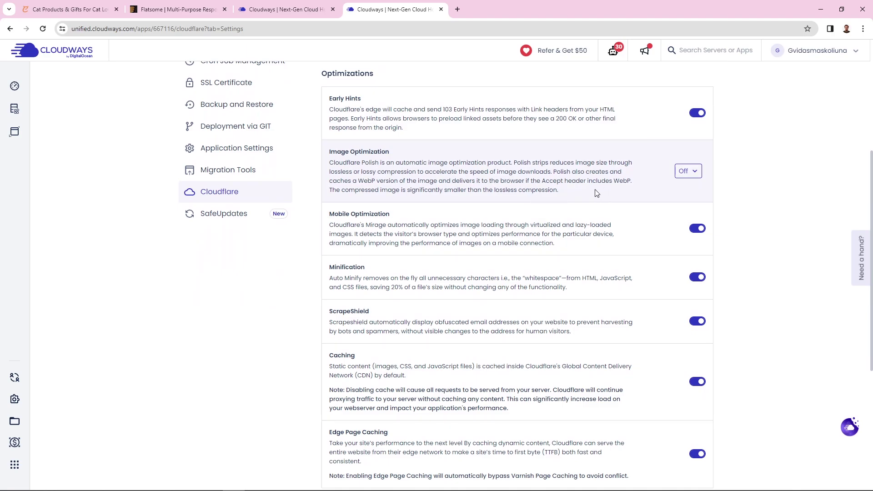
scroll(609, 198, down, 2)
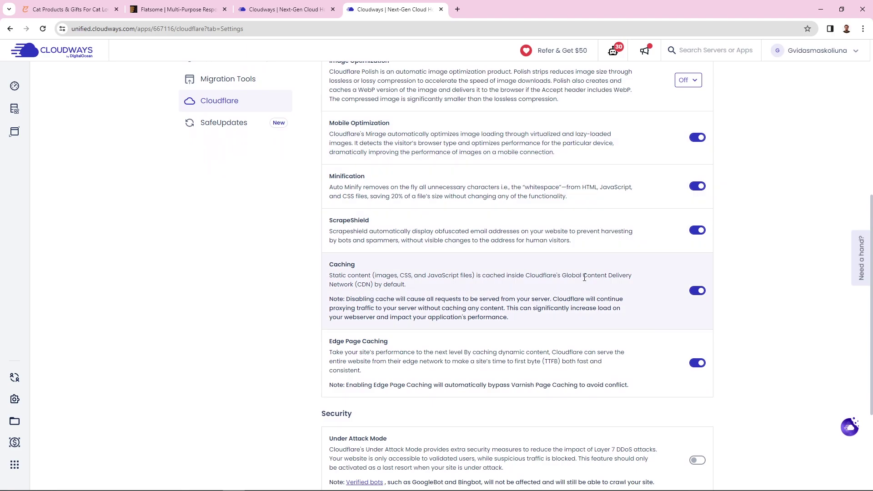
scroll(577, 226, down, 2)
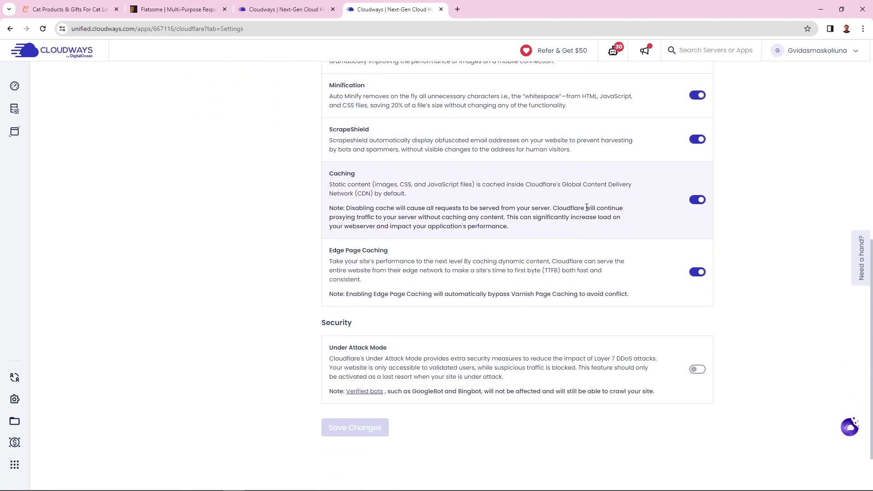
scroll(598, 218, up, 7)
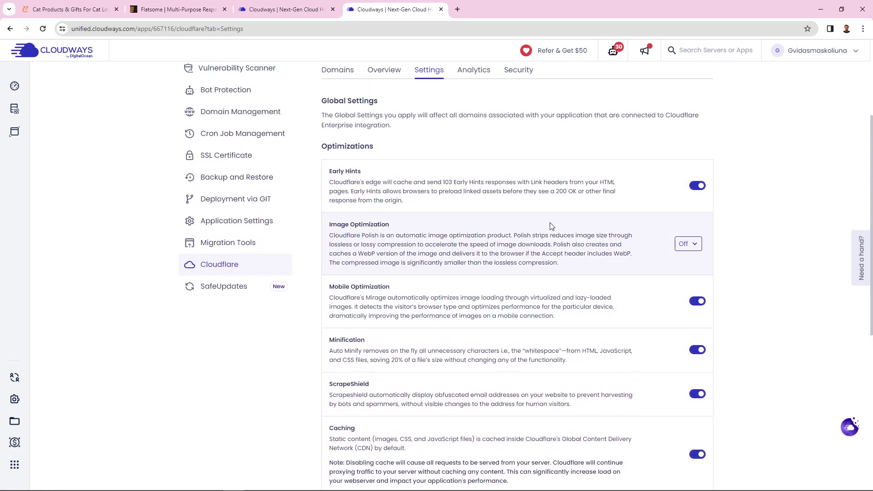
scroll(550, 225, up, 2)
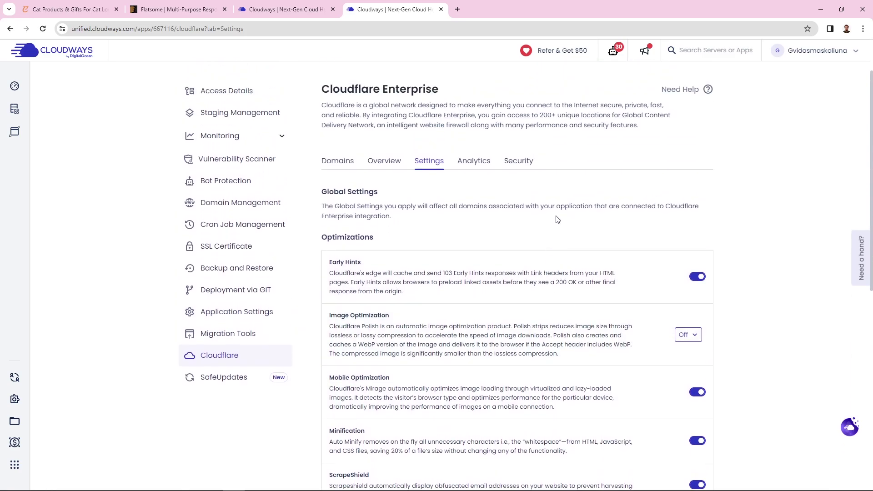